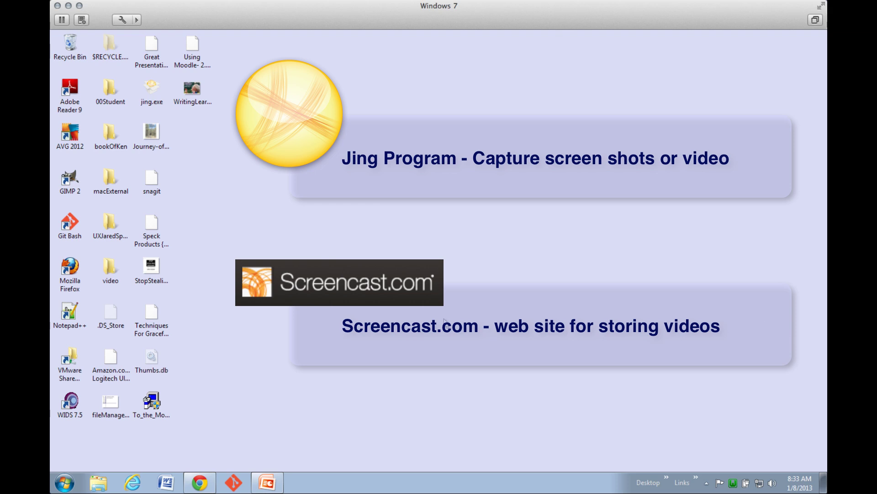
Search the Windows 7 Start menu for 'jing' and launch Jing so its sun docks above the taskbar.
{"action": "left_click", "coordinate": [64, 483]}
{"action": "type", "text": "jing"}
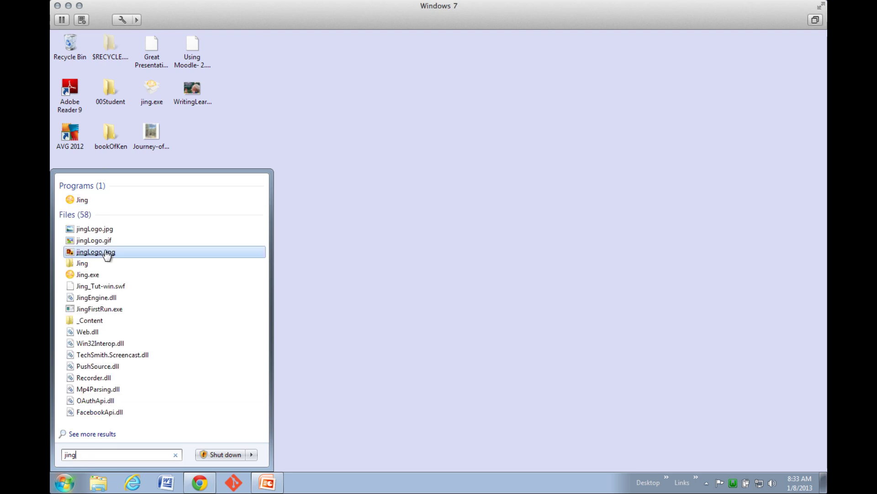
{"action": "left_click", "coordinate": [83, 200]}
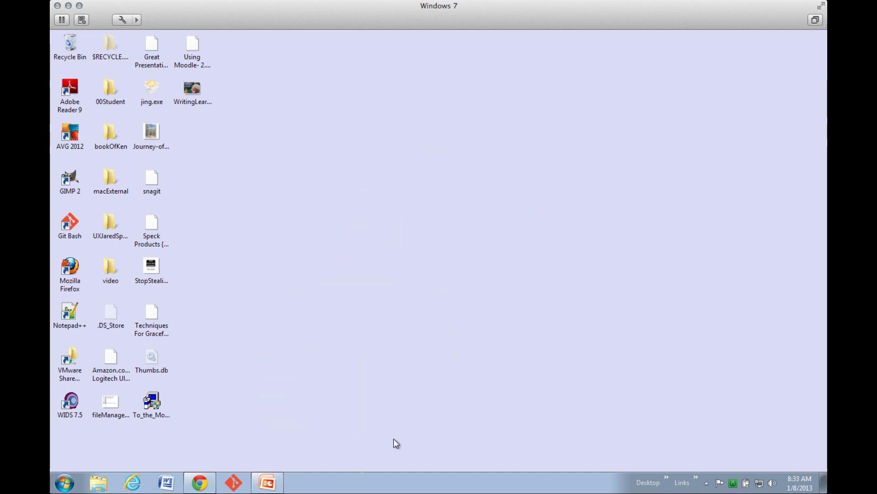
{"action": "mouse_move", "coordinate": [353, 472]}
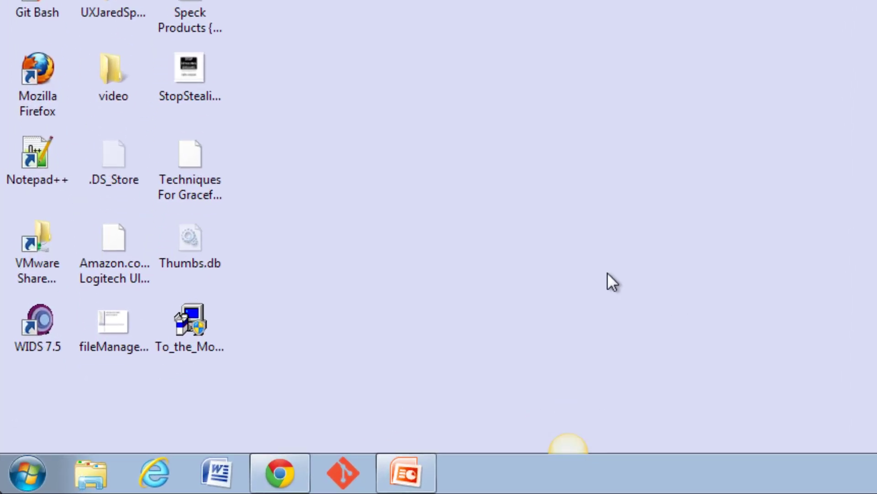
Bring the Learning Plans presentation forward and frame its title slide as a 748 x 498 capture area.
{"action": "left_click", "coordinate": [406, 472]}
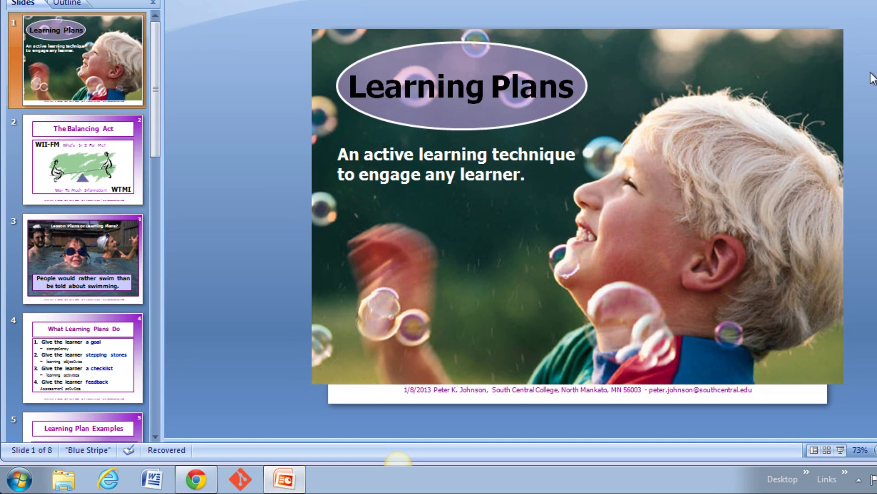
{"action": "mouse_move", "coordinate": [398, 453]}
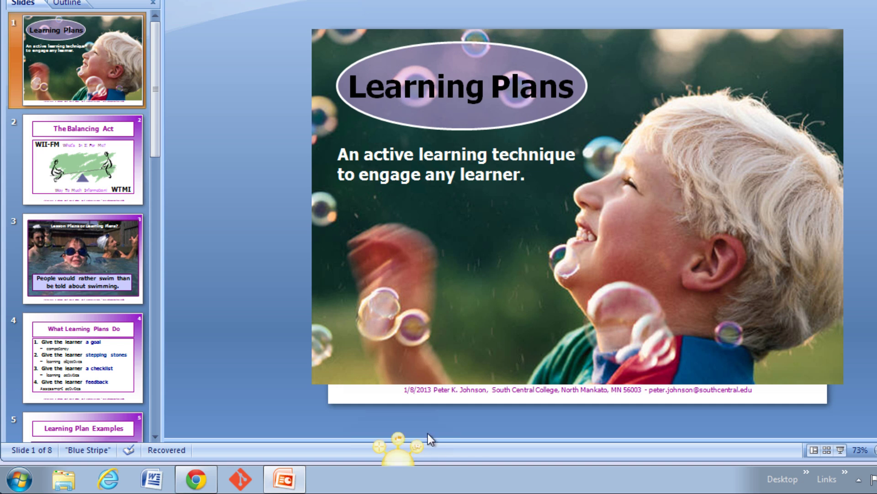
{"action": "left_click", "coordinate": [371, 437]}
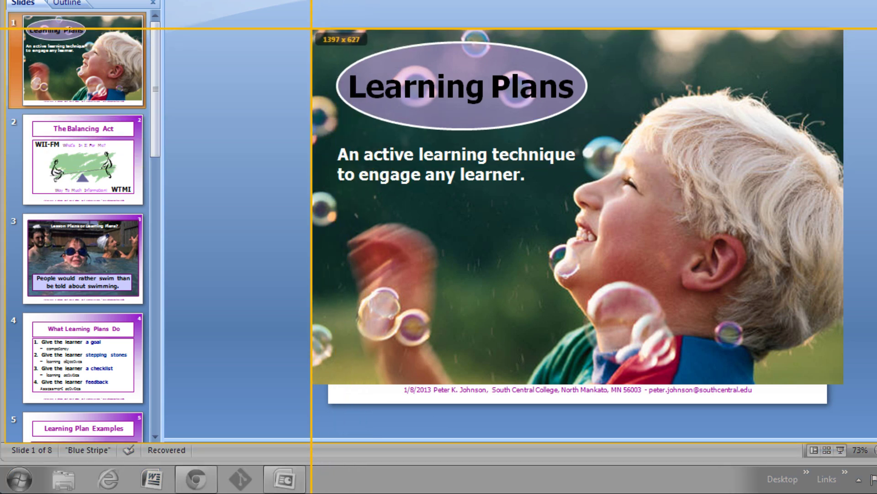
{"action": "left_click_drag", "start_coordinate": [311, 29], "coordinate": [845, 384]}
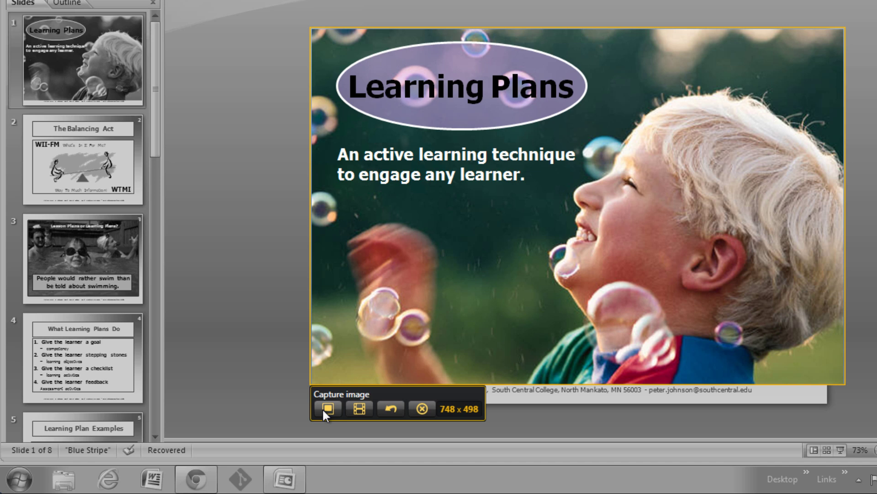
Record the framed slide as video with the mic on, pausing once, then show slide 2.
{"action": "left_click", "coordinate": [361, 406]}
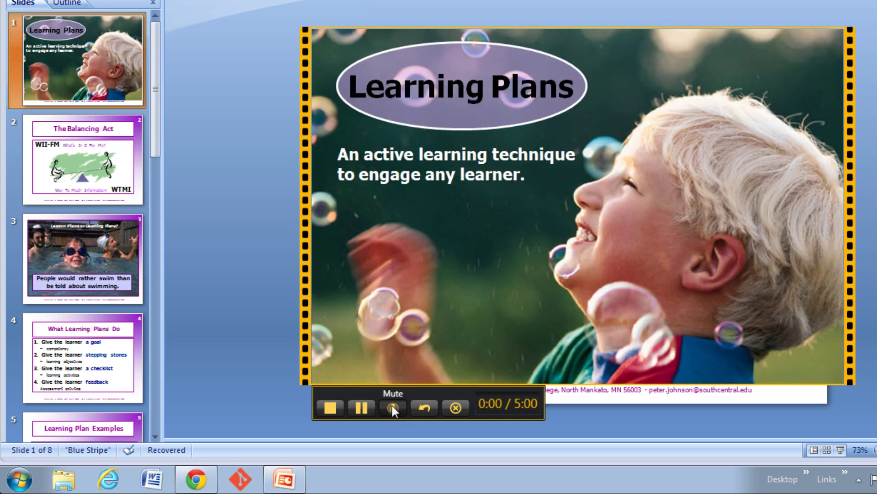
{"action": "left_click", "coordinate": [393, 405]}
{"action": "left_click", "coordinate": [392, 405]}
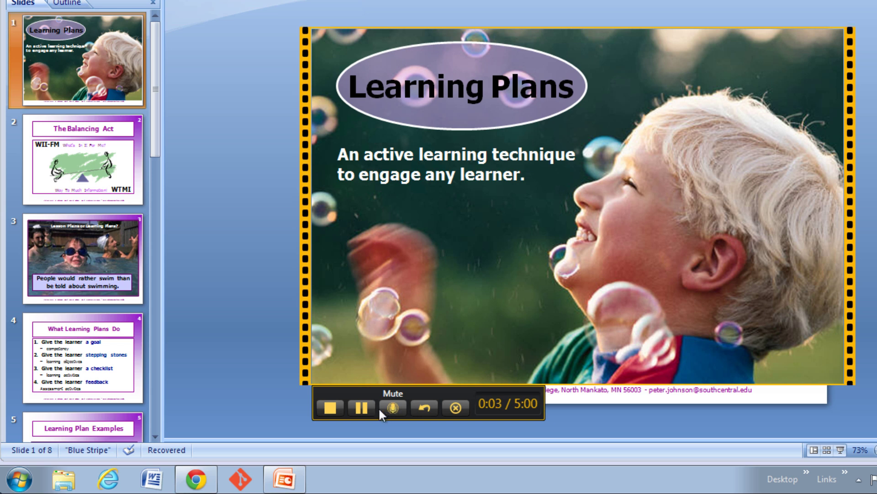
{"action": "left_click", "coordinate": [360, 408]}
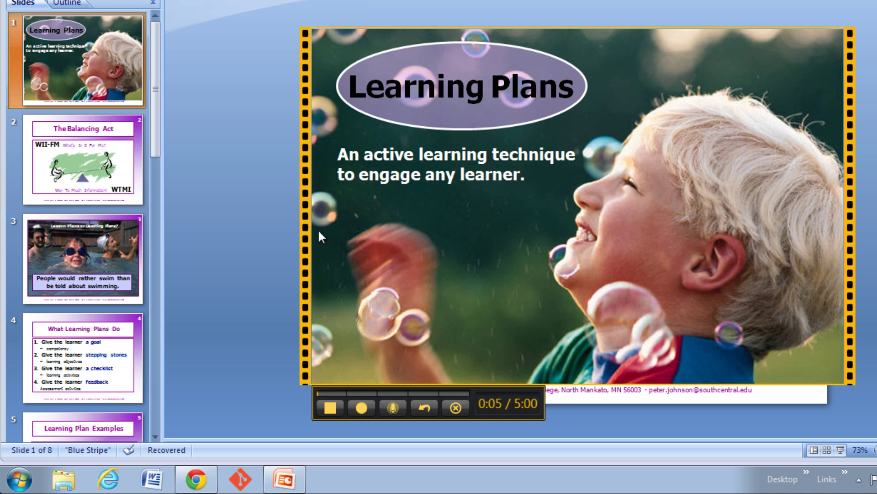
{"action": "left_click", "coordinate": [361, 407]}
{"action": "left_click", "coordinate": [89, 166]}
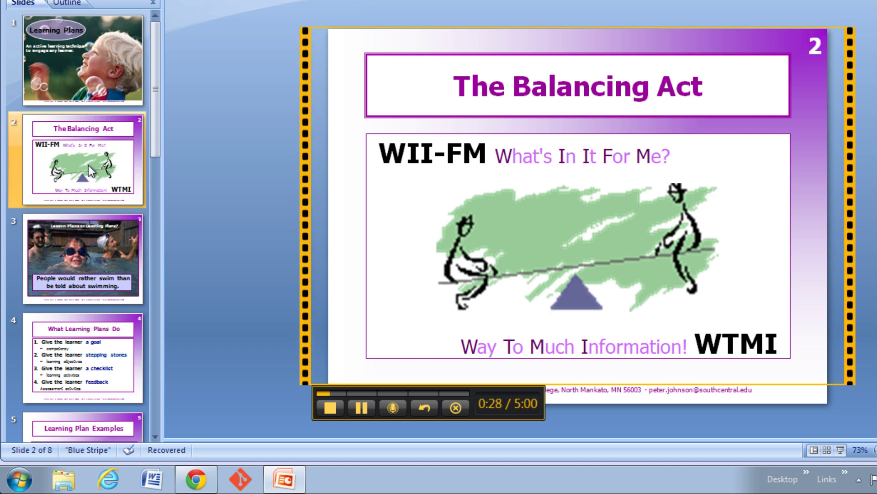
Advance through slides 3, 4 and 5 while recording, then pause at 0:41.
{"action": "left_click", "coordinate": [72, 264]}
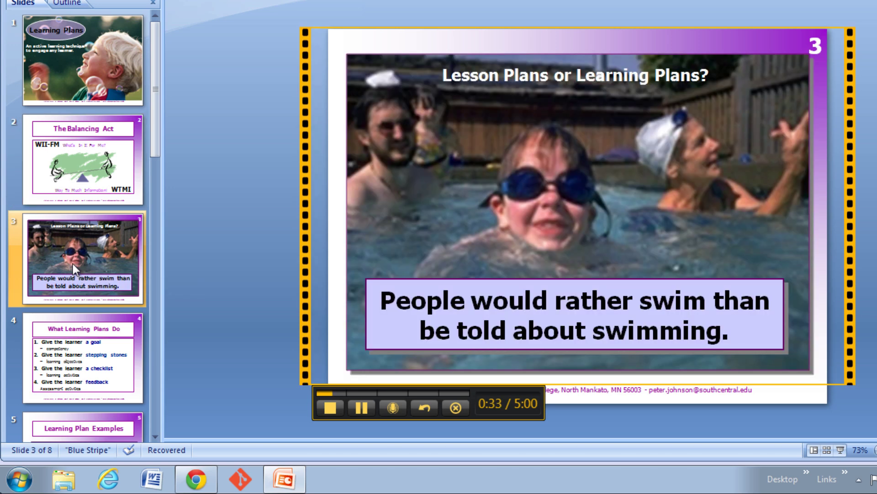
{"action": "left_click", "coordinate": [92, 332]}
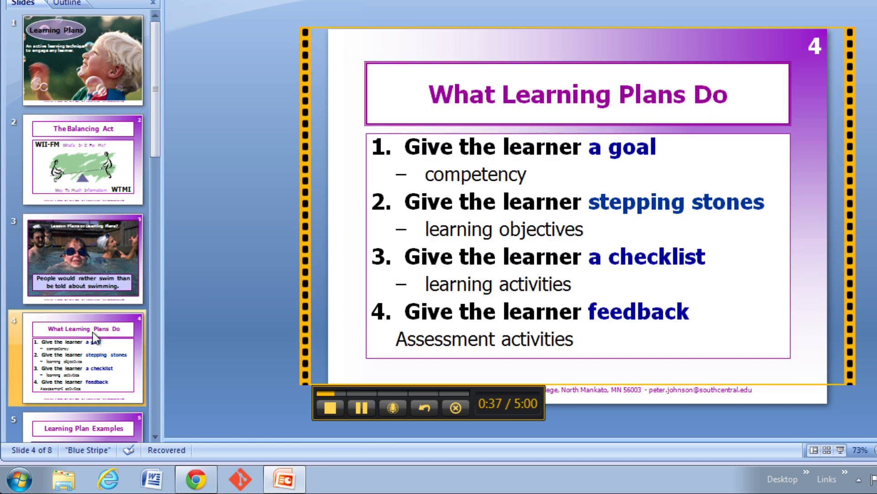
{"action": "left_click", "coordinate": [98, 425]}
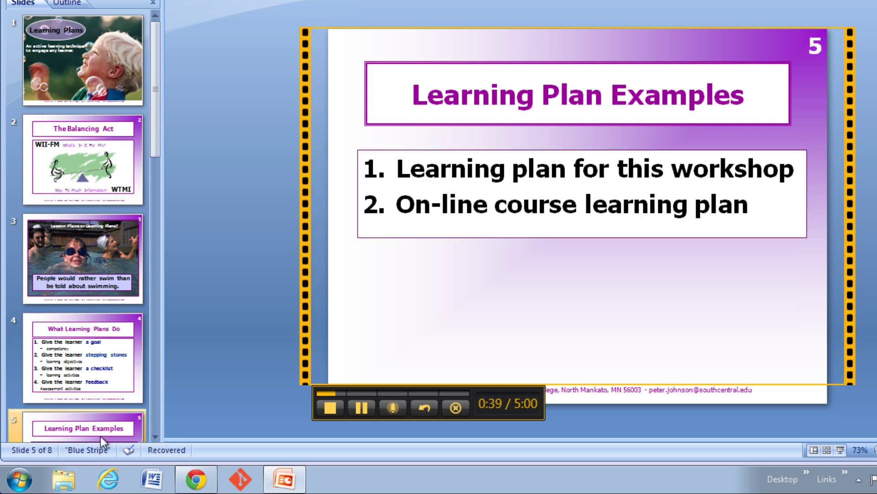
{"action": "left_click", "coordinate": [362, 406]}
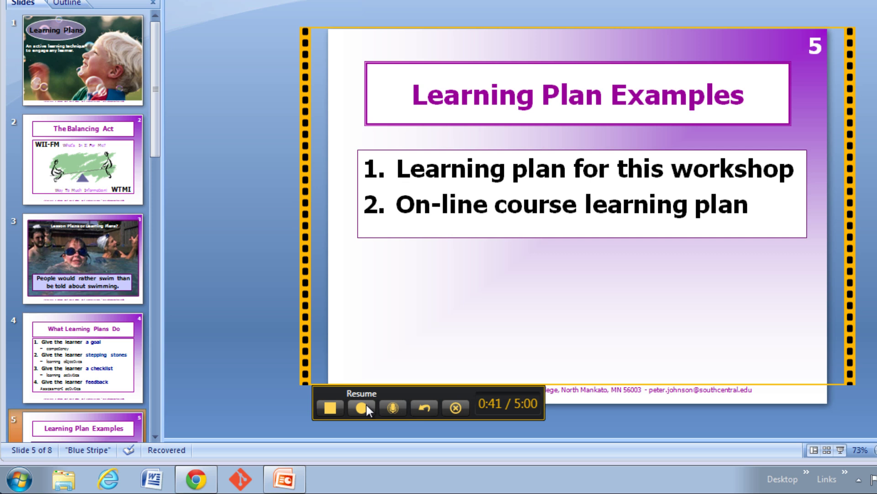
{"action": "left_click", "coordinate": [361, 406]}
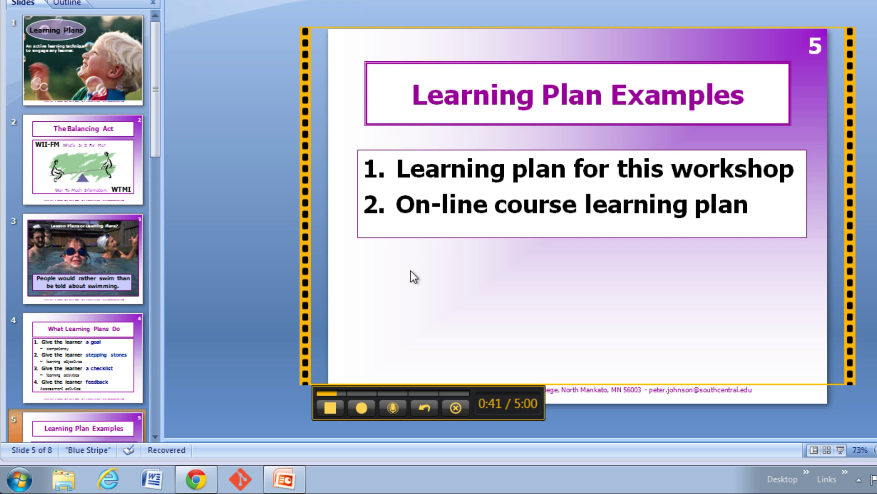
Stop the recording, name it LearningPlanVideo3 and share it via Screencast.com.
{"action": "left_click", "coordinate": [330, 408]}
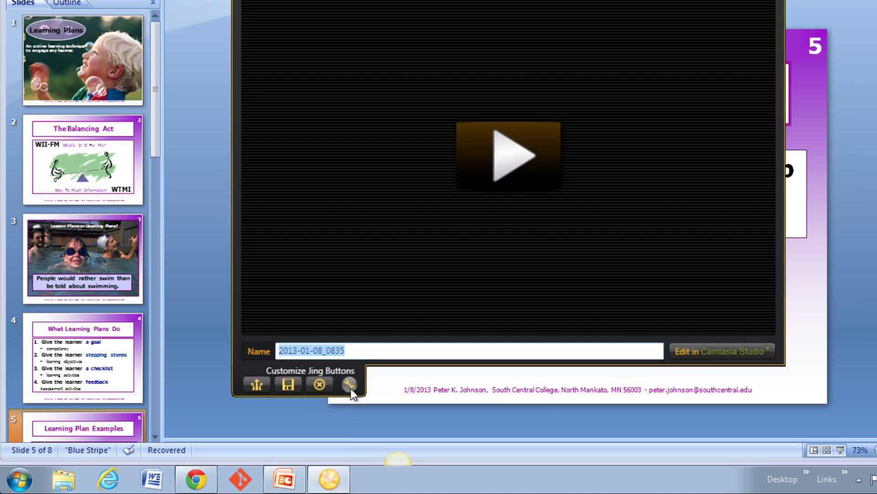
{"action": "type", "text": "LearningPlanVideo3"}
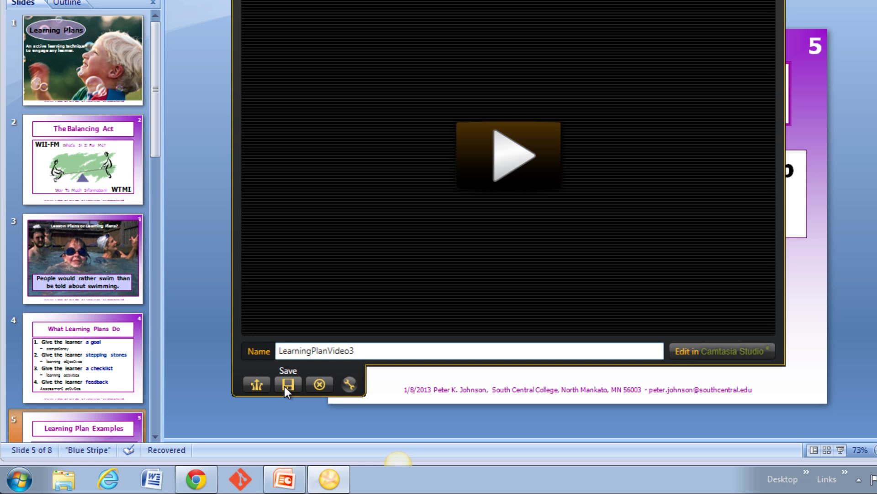
{"action": "left_click", "coordinate": [253, 386]}
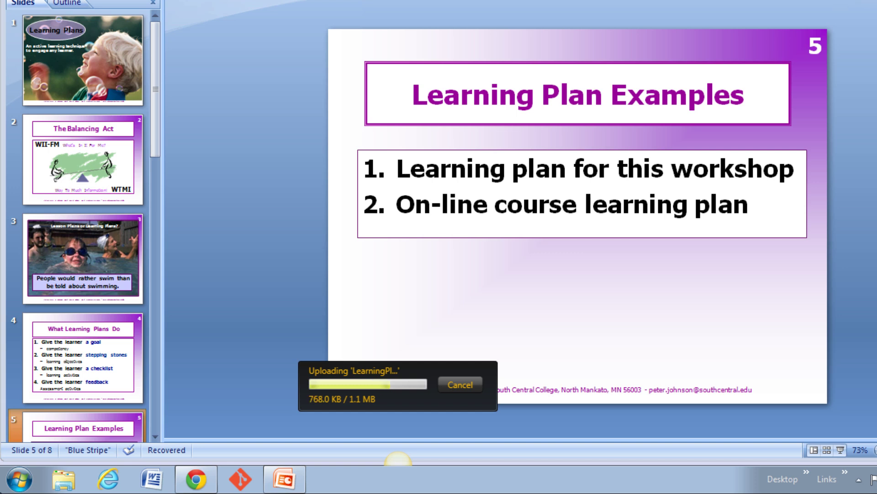
{"action": "key", "text": "super+d"}
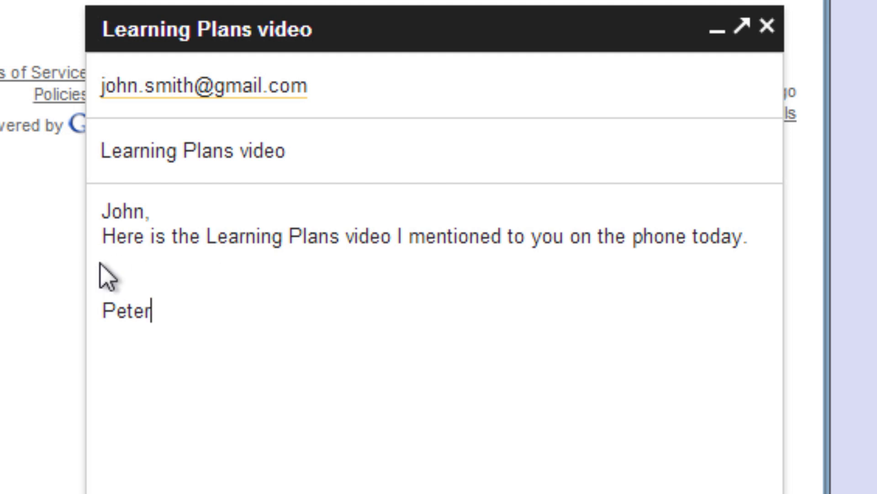
Paste the video's share link on a new line after 'today.' and check the recipient address.
{"action": "left_click", "coordinate": [751, 237]}
{"action": "key", "text": "Return"}
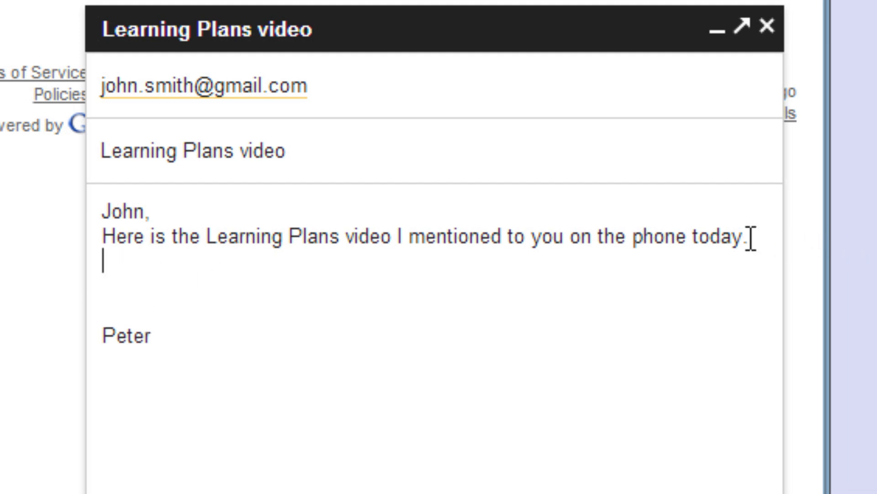
{"action": "type", "text": "http://screencast.com/t/Z2dK1FHCKW"}
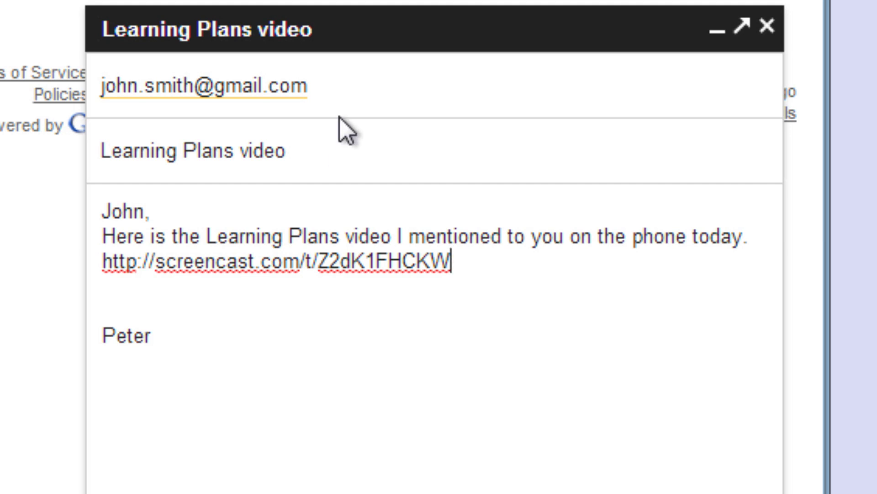
{"action": "left_click", "coordinate": [331, 84]}
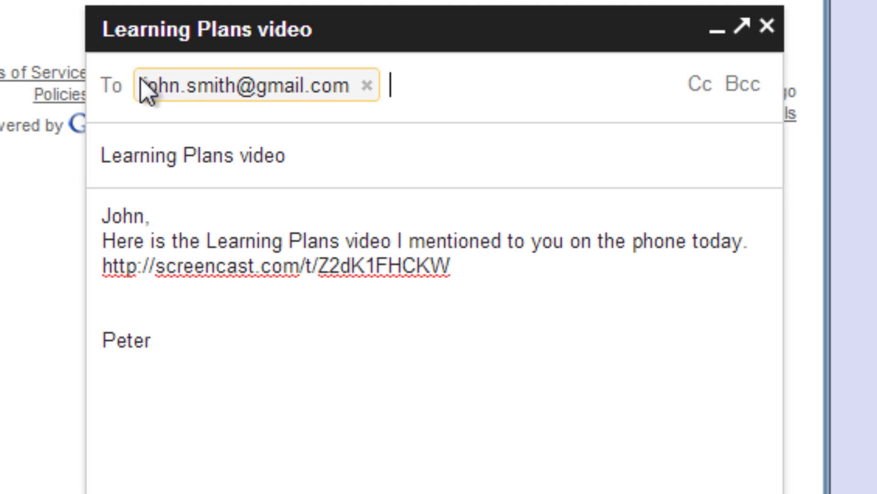
{"action": "left_click_drag", "start_coordinate": [142, 85], "coordinate": [251, 97]}
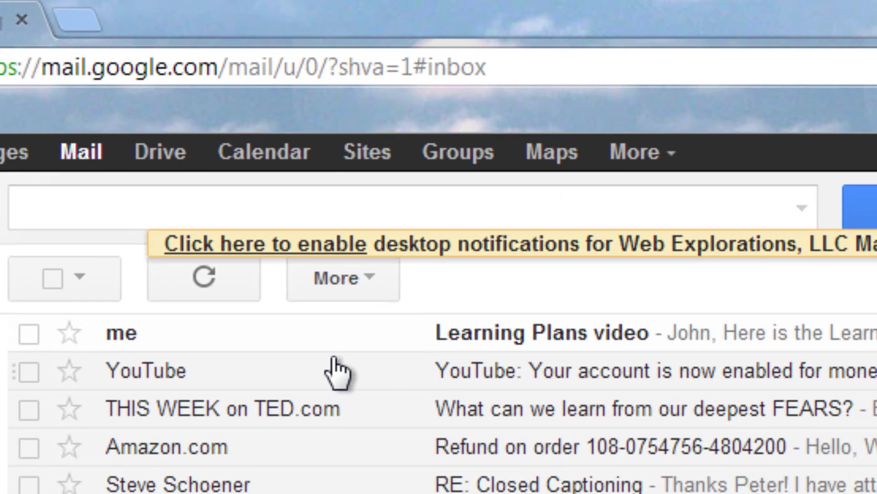
Open the sent 'Learning Plans video' message, follow its screencast link and play the video through.
{"action": "left_click", "coordinate": [534, 338]}
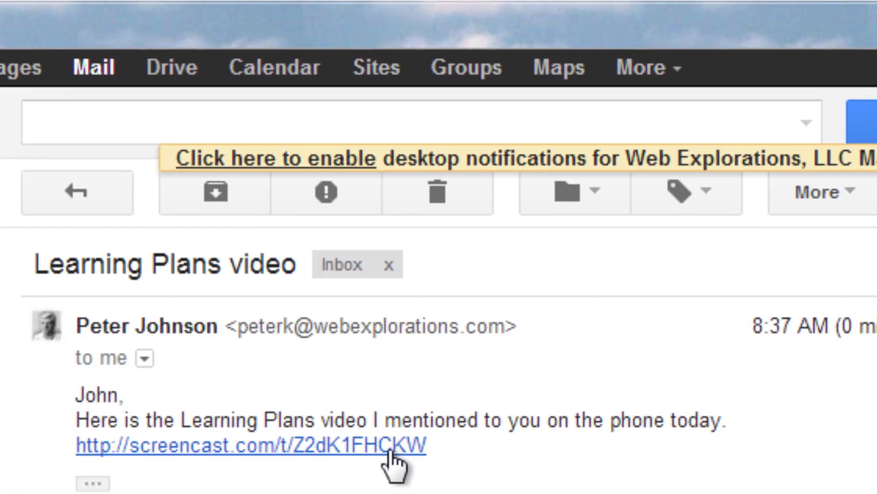
{"action": "left_click", "coordinate": [402, 337]}
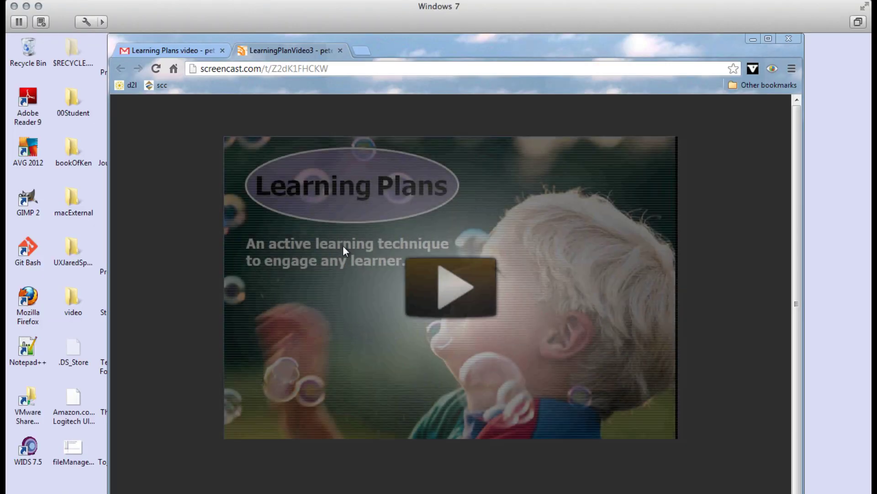
{"action": "left_click", "coordinate": [446, 285]}
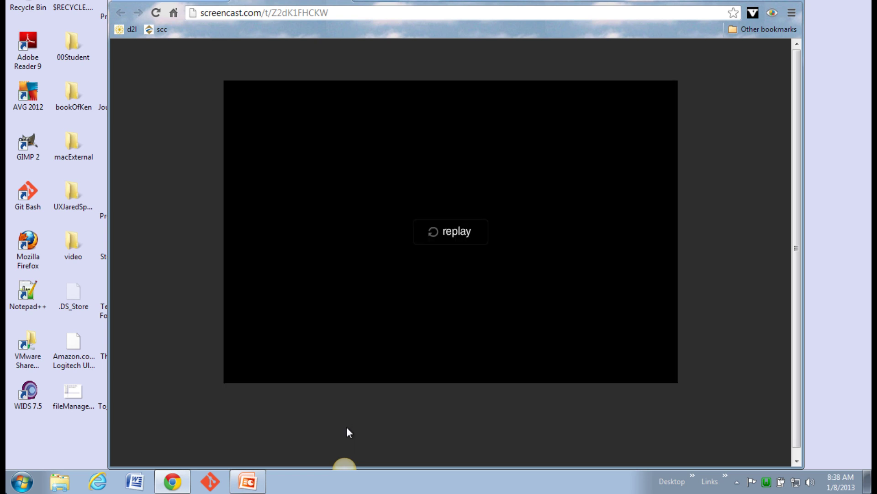
{"action": "mouse_move", "coordinate": [342, 470]}
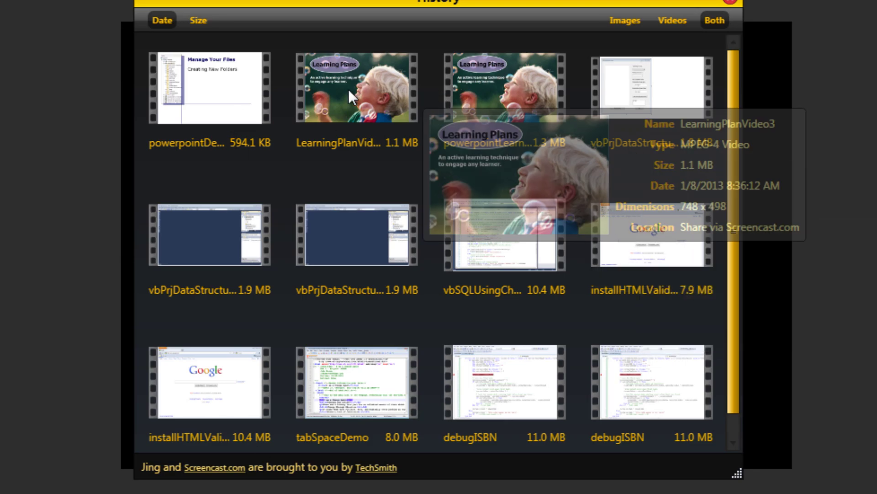
View the LearningPlanVideo3 details in Jing's history: 1.1 MB, 748 x 498 MPEG-4, shared via Screencast.com.
{"action": "mouse_move", "coordinate": [181, 93]}
{"action": "mouse_move", "coordinate": [334, 94]}
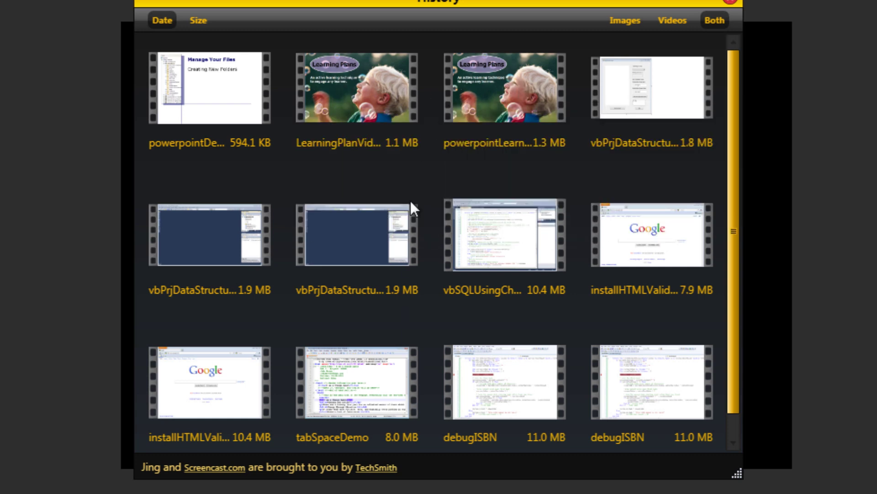
Open Screencast.com and sign in with the account email and password.
{"action": "left_click", "coordinate": [209, 470]}
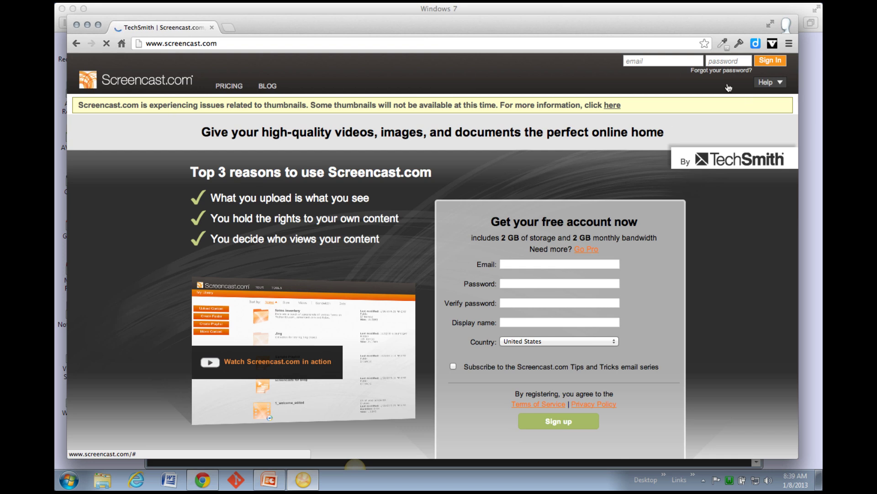
{"action": "left_click", "coordinate": [635, 63]}
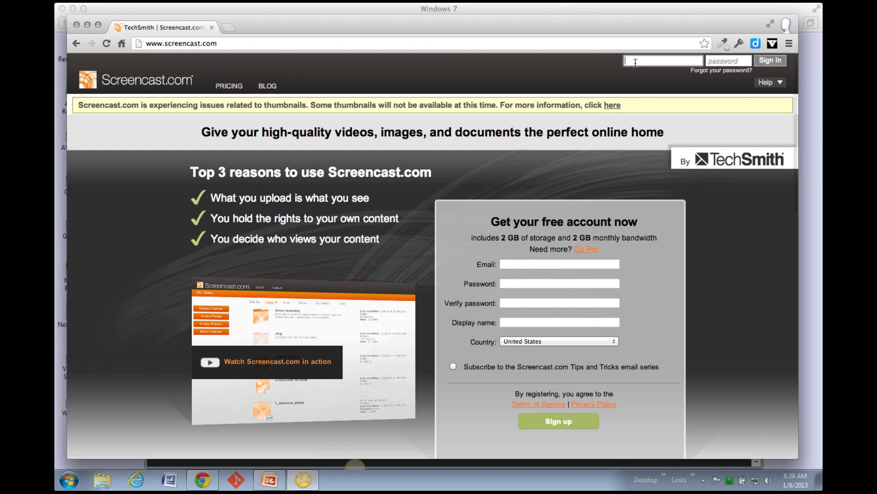
{"action": "type", "text": "peterk"}
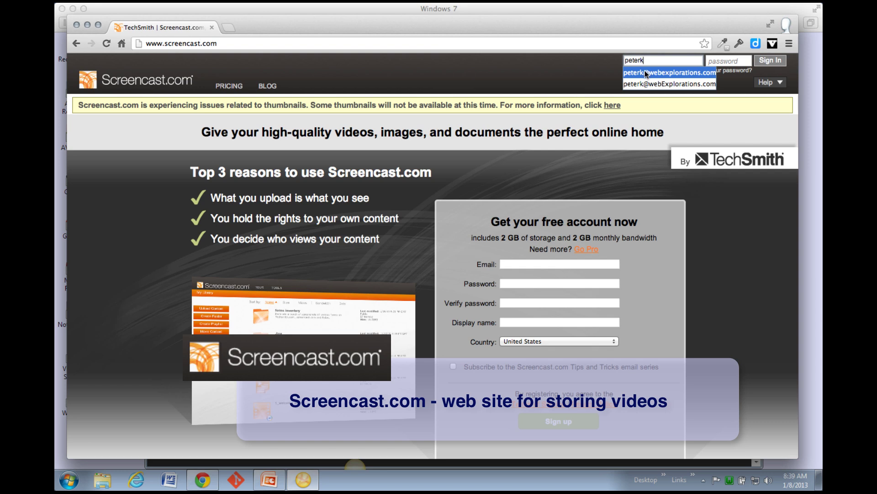
{"action": "left_click", "coordinate": [646, 73]}
{"action": "left_click", "coordinate": [724, 60]}
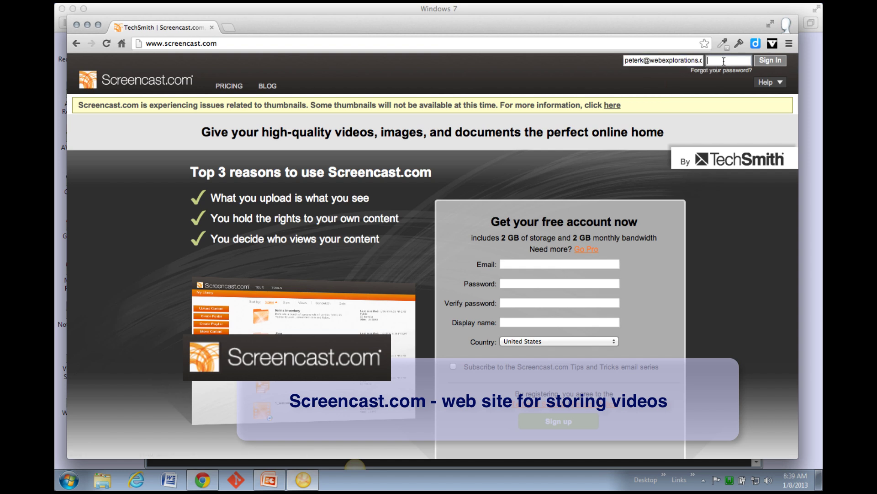
{"action": "type", "text": "•••••••••"}
{"action": "key", "text": "Return"}
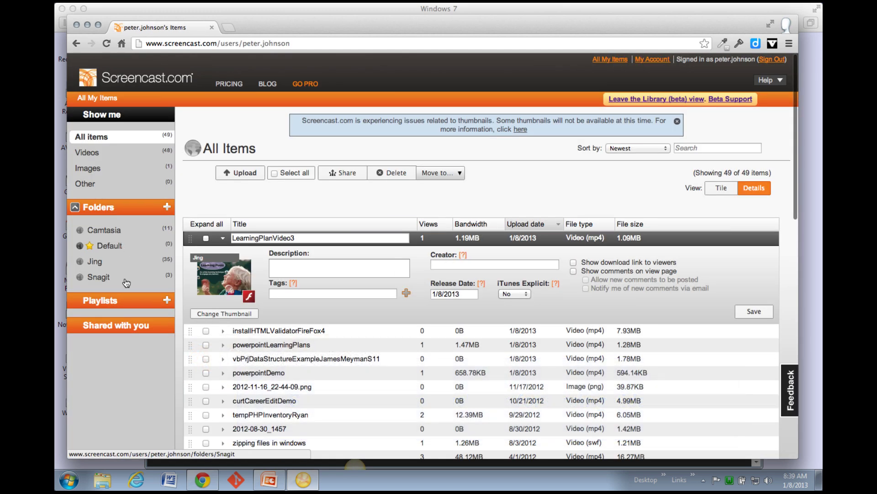
Open the Jing folder of 35 items and check the powerpointLearningPlans video.
{"action": "left_click", "coordinate": [93, 262]}
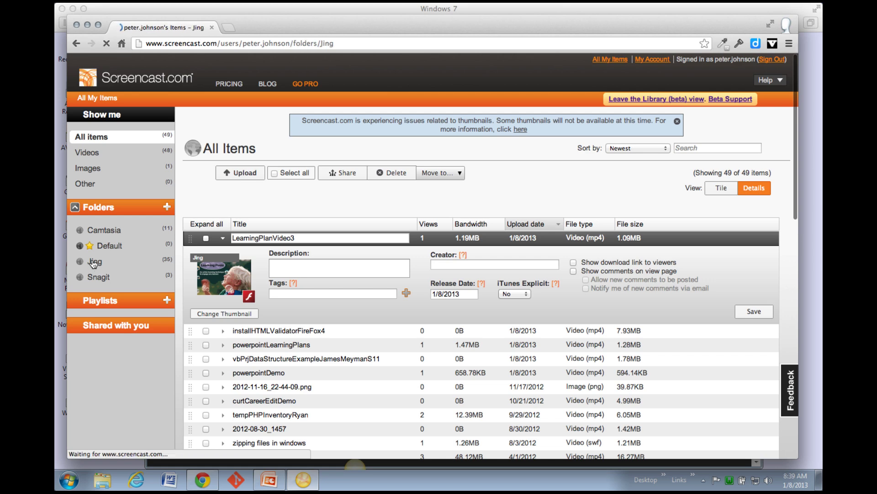
{"action": "scroll", "coordinate": [384, 320], "scroll_direction": "down", "scroll_amount": 8}
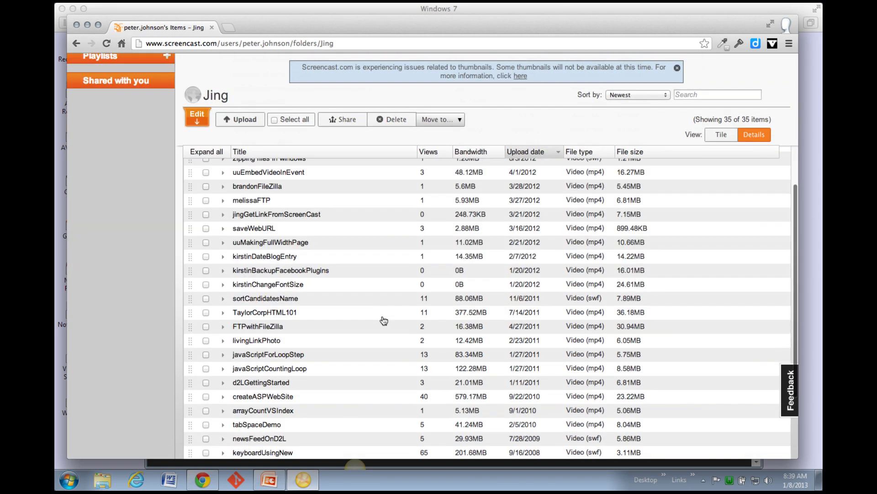
{"action": "scroll", "coordinate": [260, 191], "scroll_direction": "up", "scroll_amount": 10}
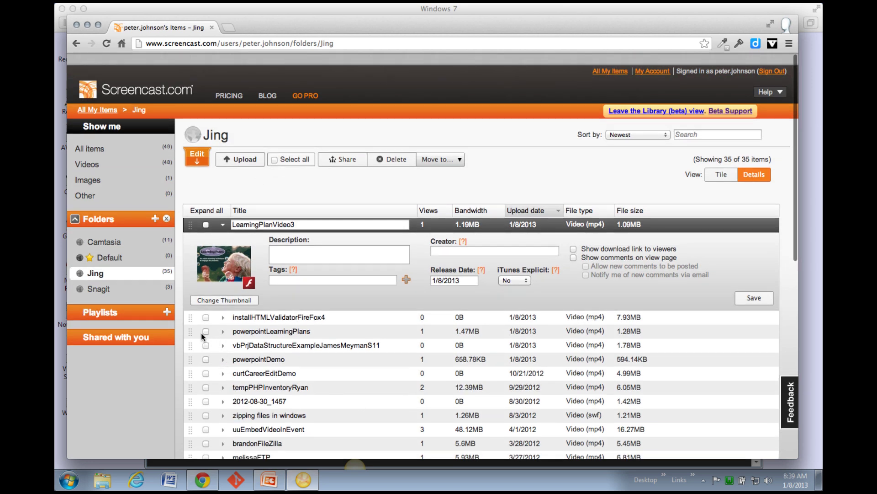
{"action": "left_click", "coordinate": [206, 330]}
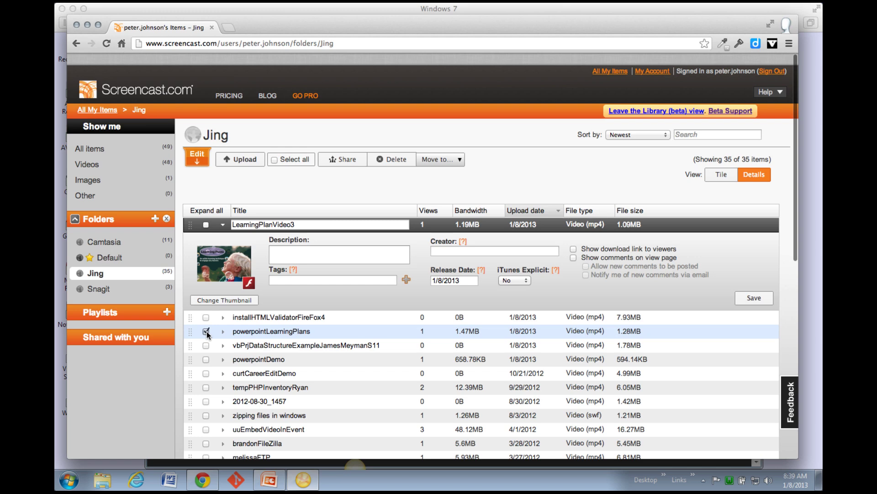
Select the powerpointLearningPlans share URL for copying, then close the Share Content panel with Done.
{"action": "left_click", "coordinate": [345, 164]}
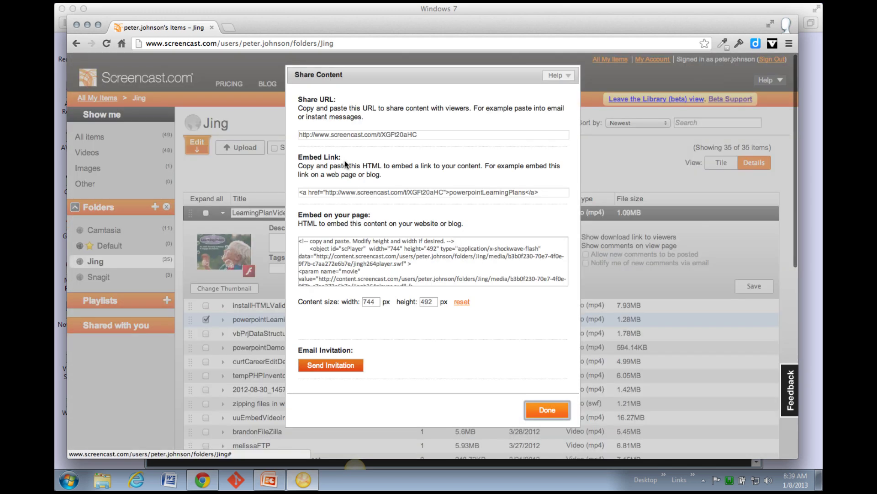
{"action": "left_click", "coordinate": [427, 134]}
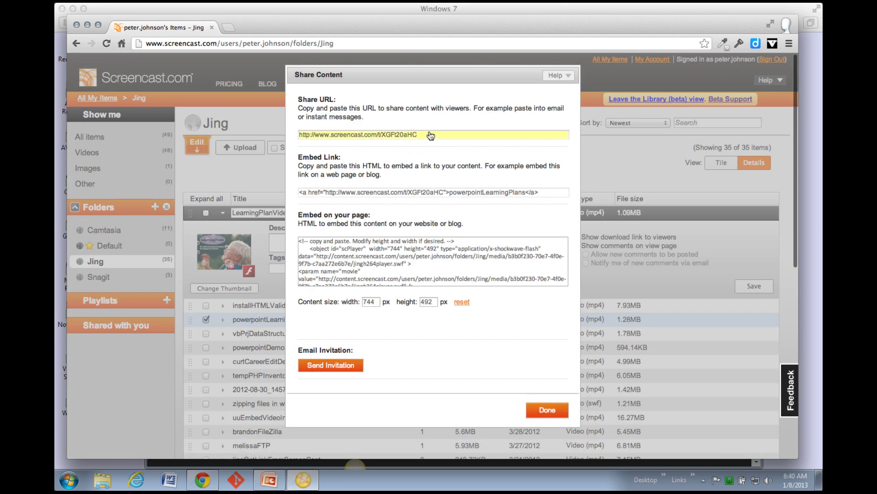
{"action": "key", "text": "ctrl+a"}
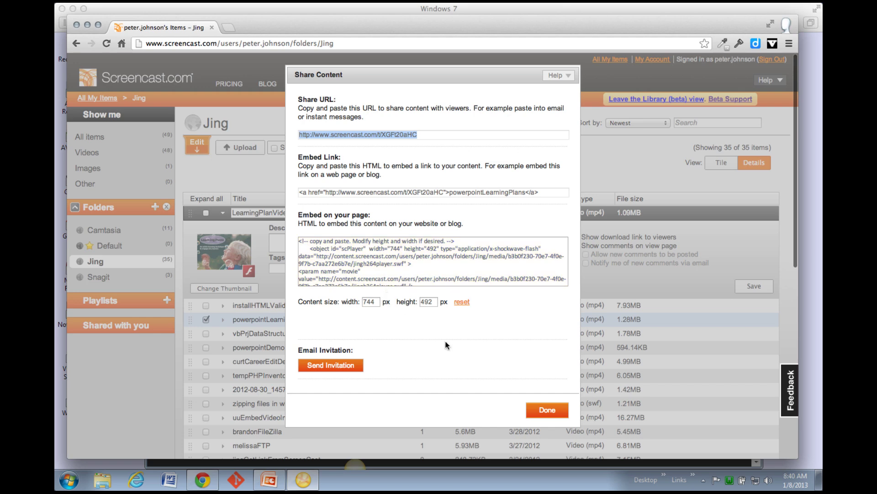
{"action": "left_click", "coordinate": [546, 410]}
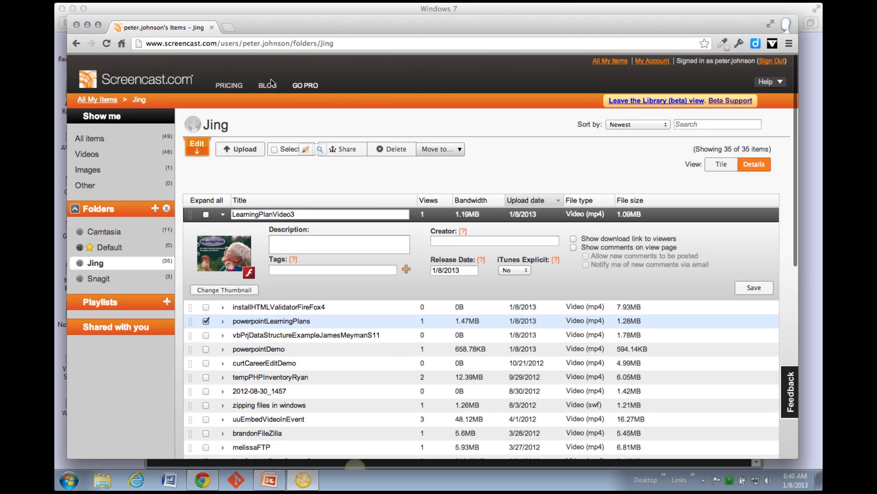